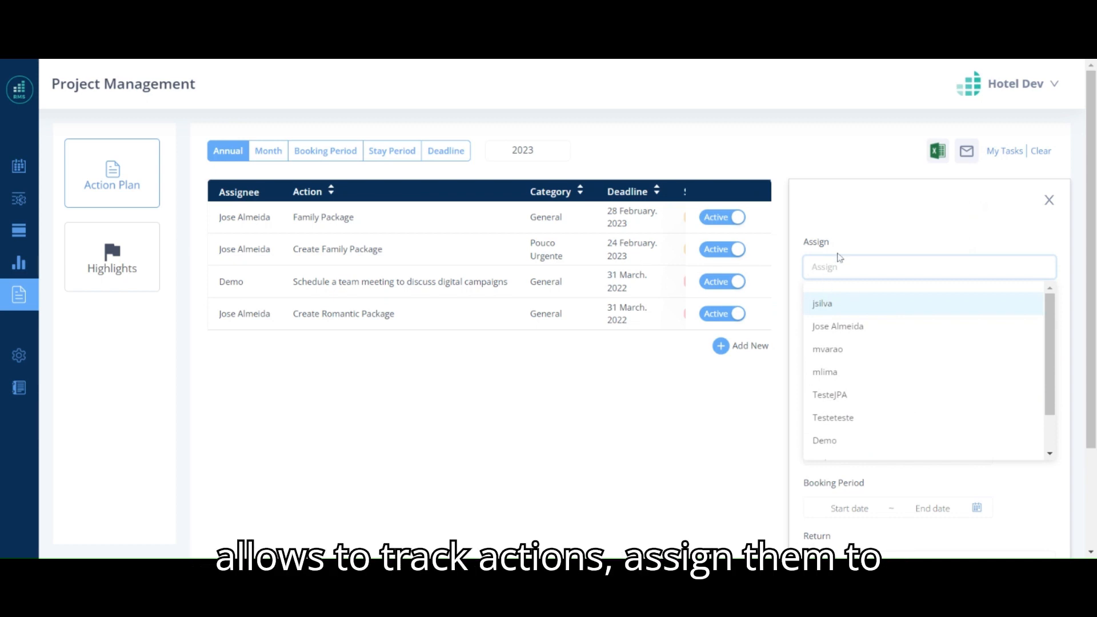
# Dismiss the Assign people list and focus the Return field of the new-action form
pyautogui.click(872, 248)
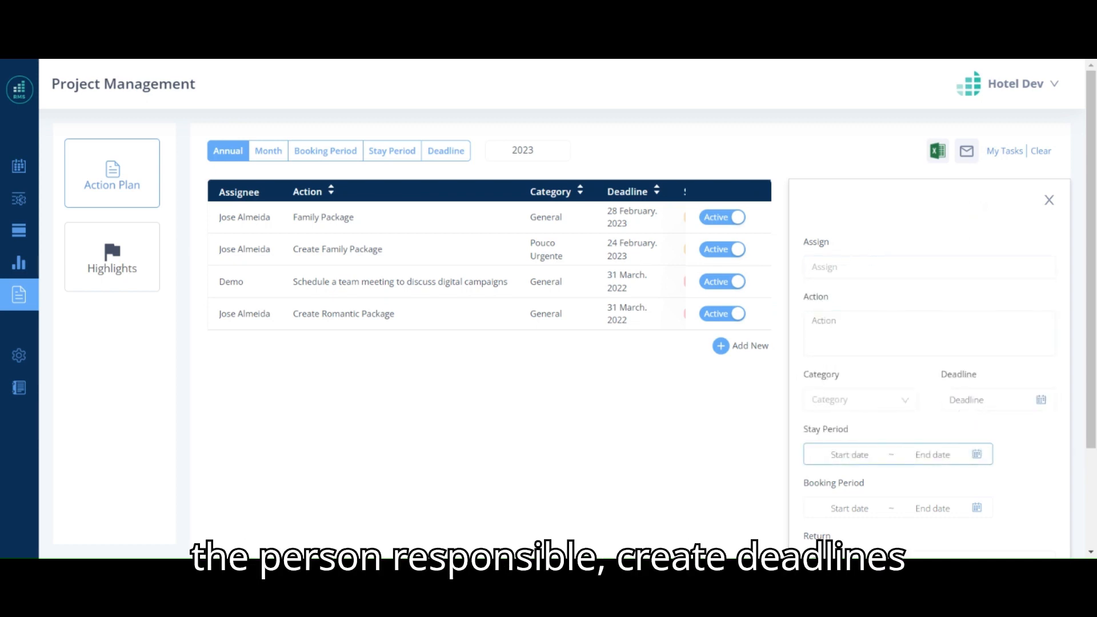
pyautogui.scroll(-1, 930, 369)
pyautogui.click(930, 441)
pyautogui.scroll(1, 929, 368)
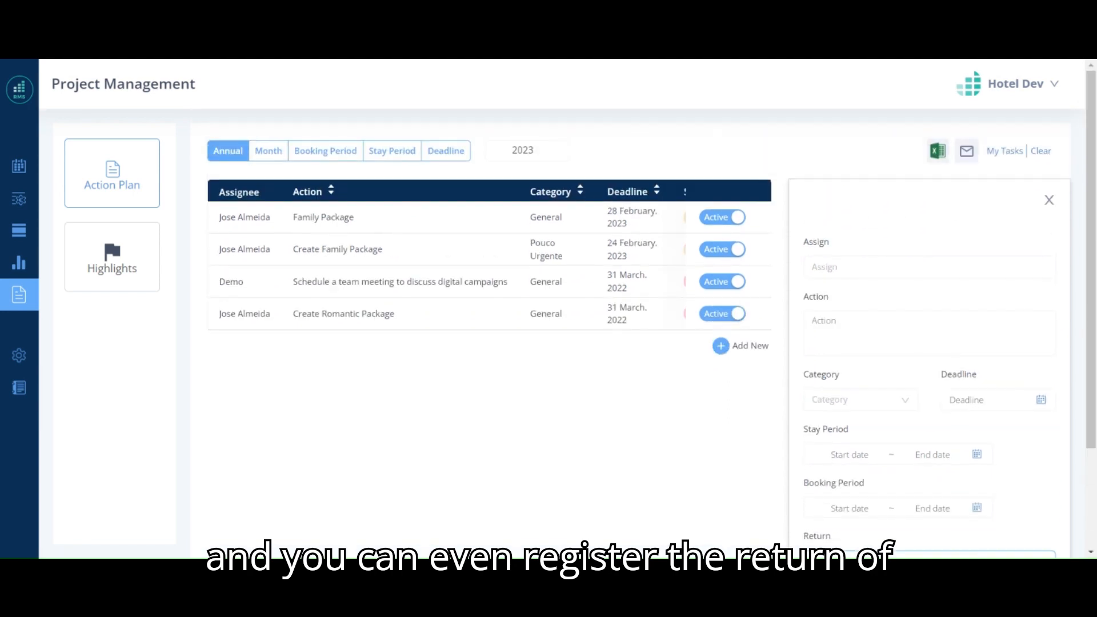
# Close the new-action form and filter the action list by booking period, then by stay period (03/02/2023)
pyautogui.click(1049, 200)
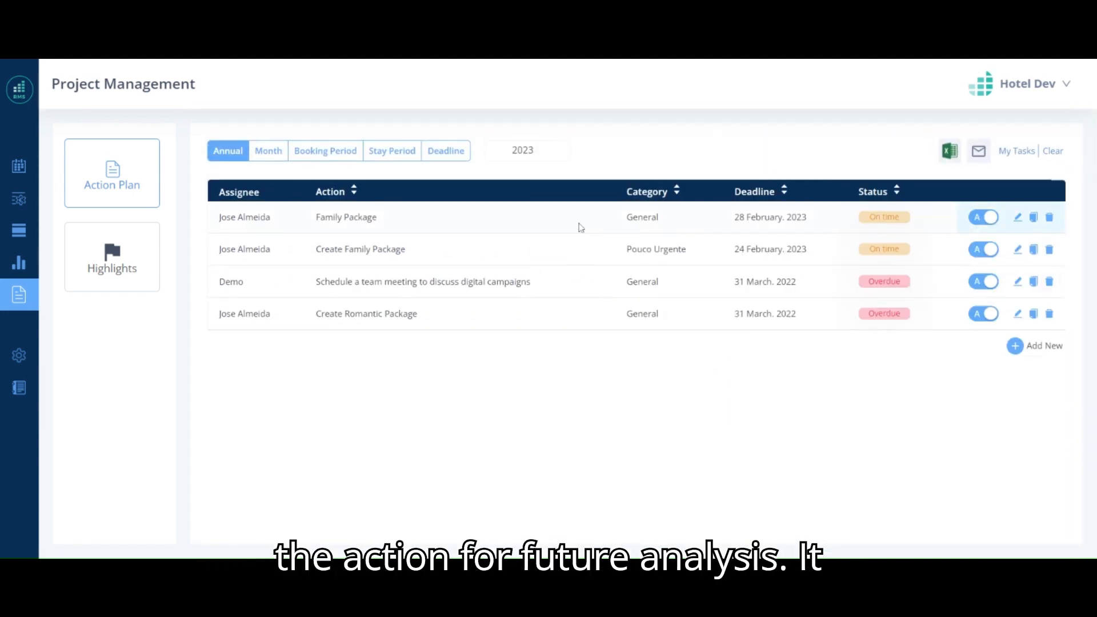
pyautogui.click(320, 149)
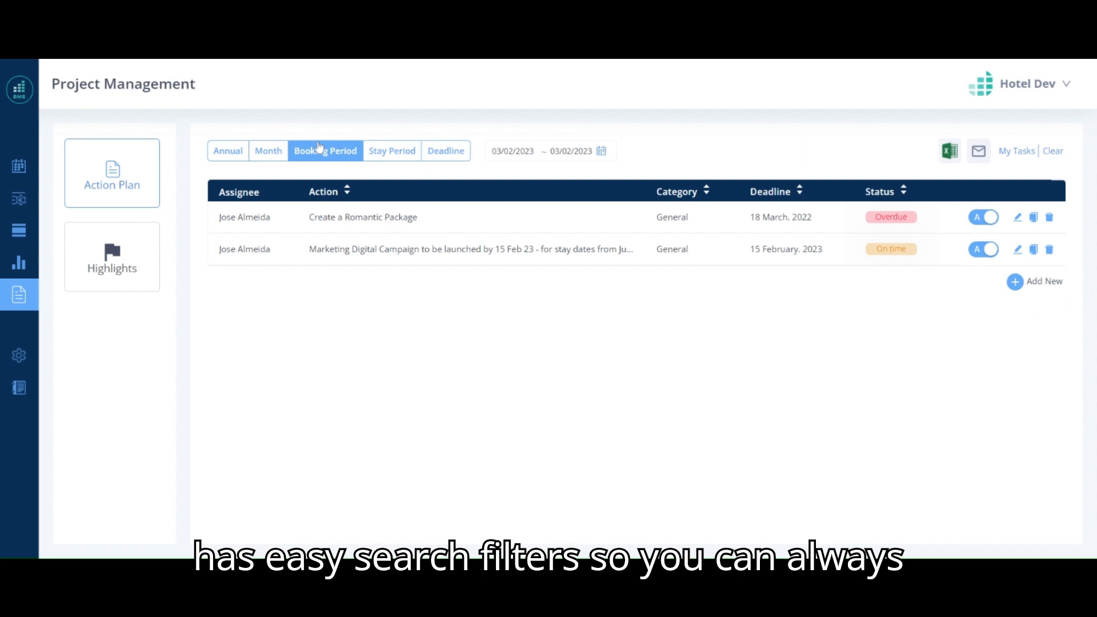
pyautogui.click(392, 151)
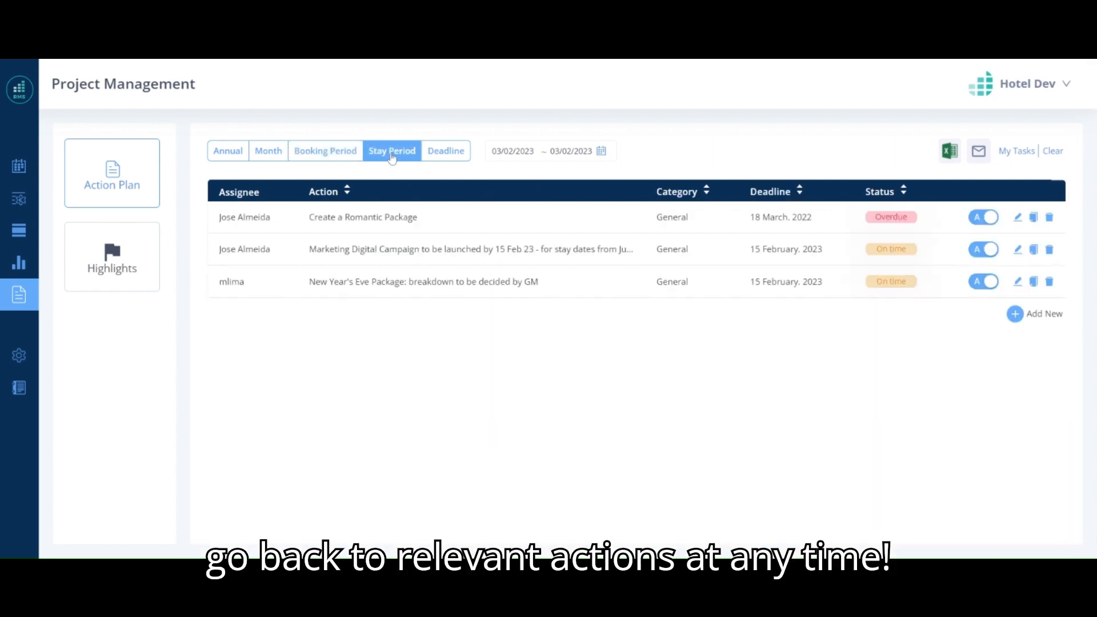